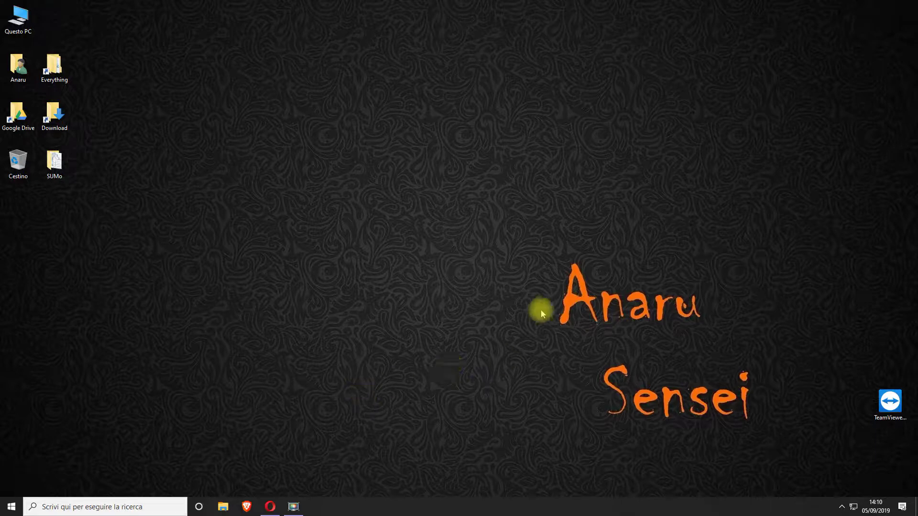
drag(794, 335, 822, 351)
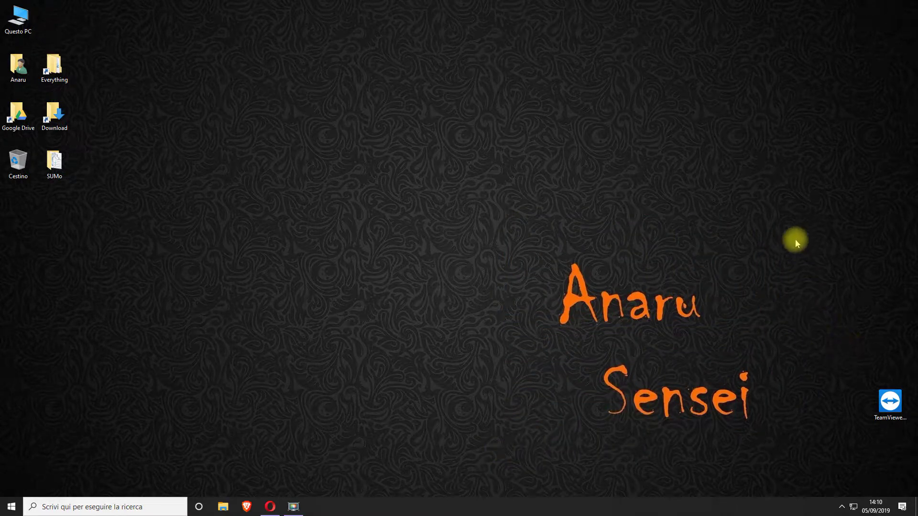
drag(789, 185, 768, 261)
drag(762, 305, 824, 179)
drag(548, 241, 635, 346)
drag(557, 282, 536, 239)
drag(791, 442, 475, 231)
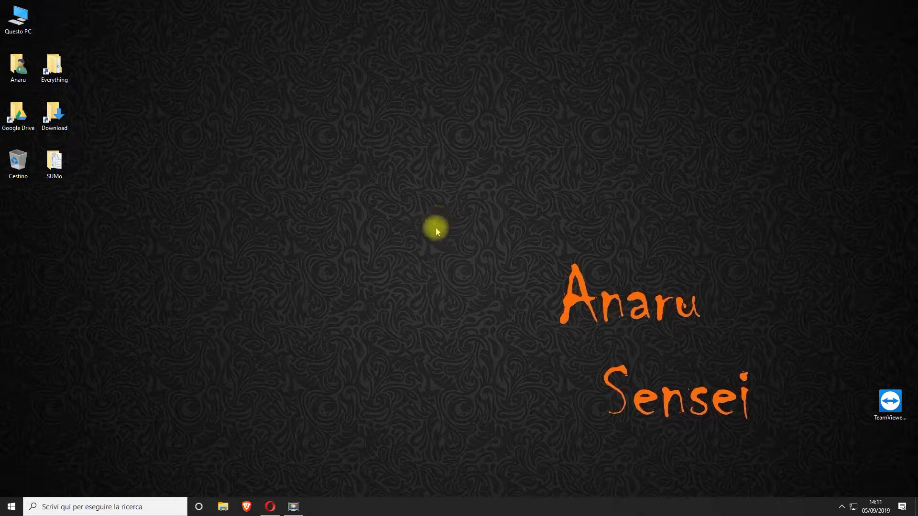
drag(522, 239, 507, 228)
drag(816, 197, 784, 215)
Step: Switch to the Opera browser and bring up the already open ProtonVPN home page
click(270, 507)
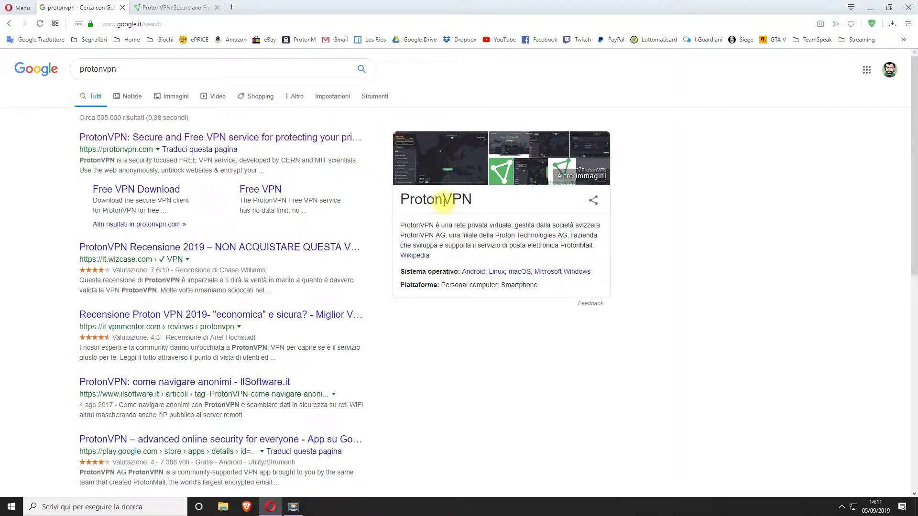
drag(442, 200, 401, 199)
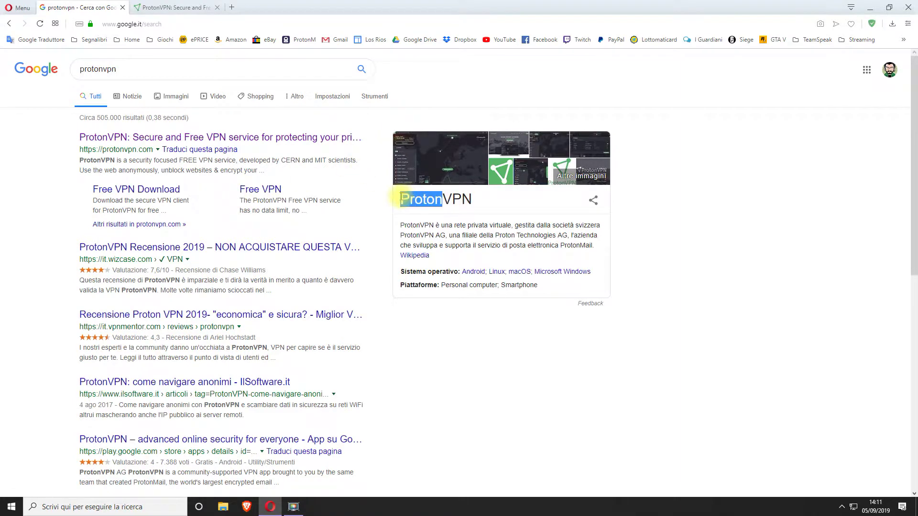
click(364, 230)
click(178, 9)
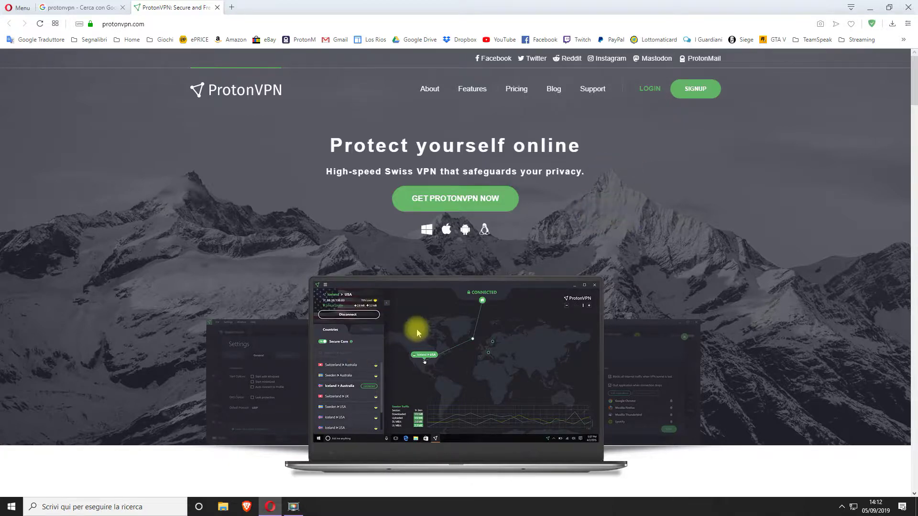
Step: Look through the ProtonVPN home page, covering the reasons to use a VPN, the security features and the free version
scroll(396, 345, down, 5)
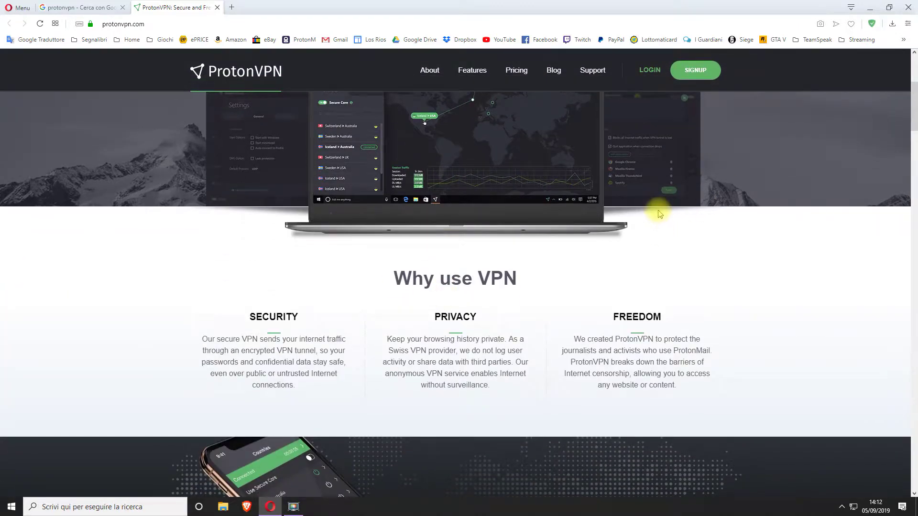
scroll(588, 205, down, 3)
scroll(550, 230, down, 3)
scroll(574, 225, down, 6)
scroll(638, 220, down, 3)
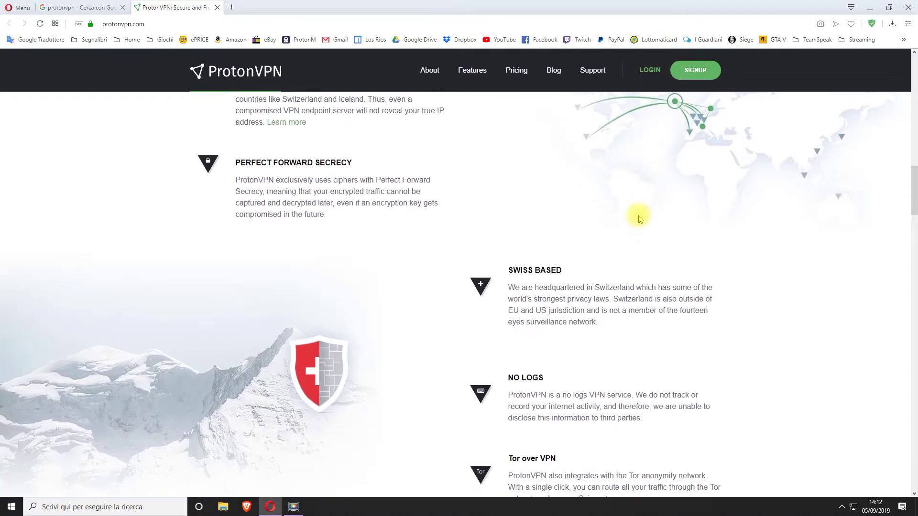
scroll(640, 219, down, 6)
scroll(642, 211, down, 2)
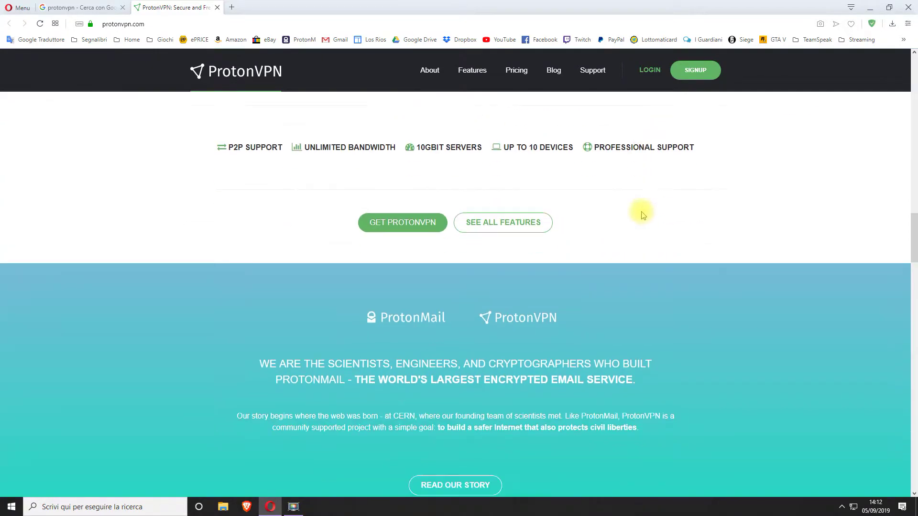
scroll(656, 192, down, 3)
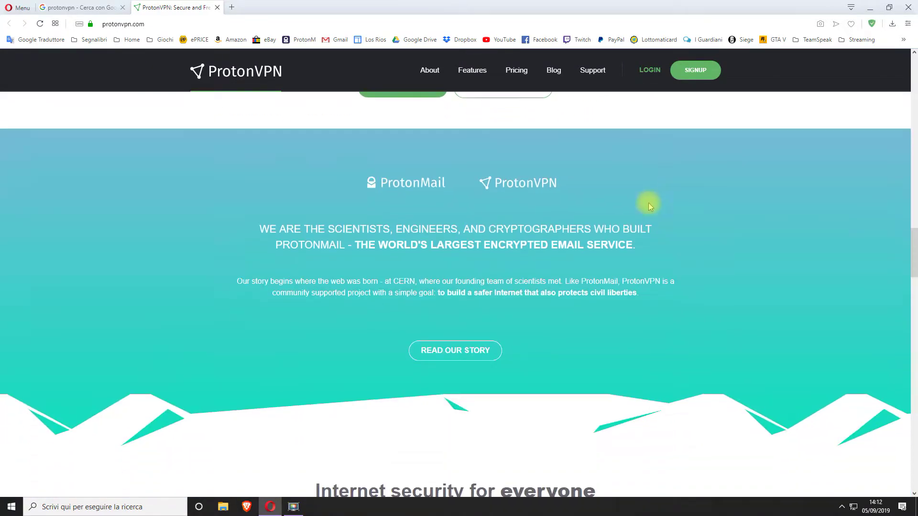
scroll(576, 216, down, 6)
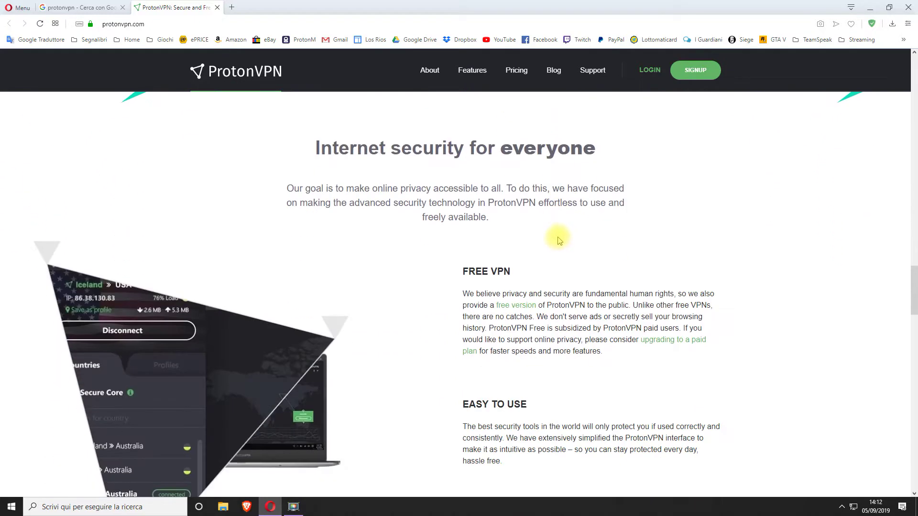
scroll(523, 236, down, 1)
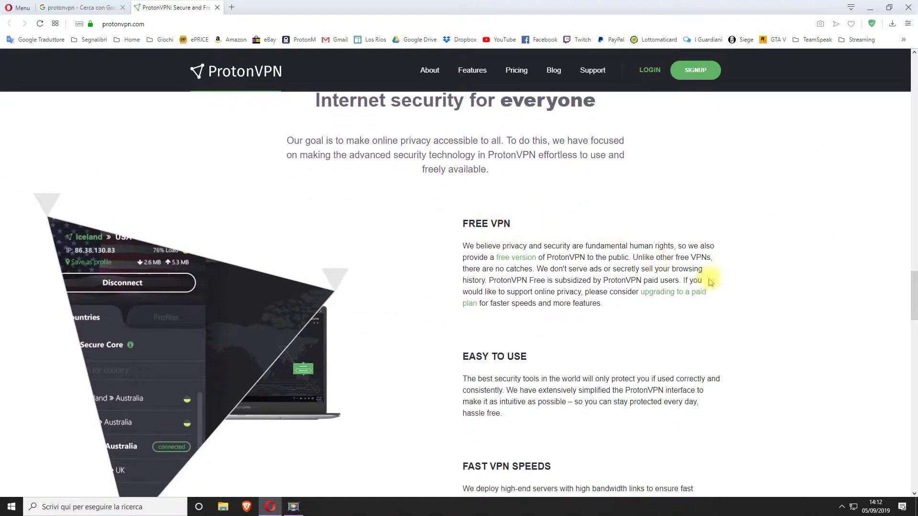
scroll(686, 285, down, 3)
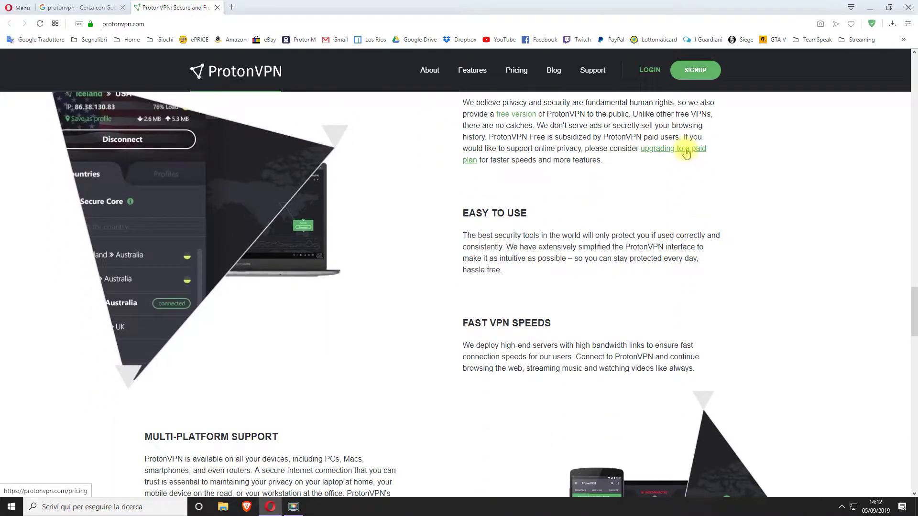
Step: Open the link about upgrading to a paid plan in a separate tab and review the Free, Basic, Plus and Visionary plans
middle_click(687, 153)
scroll(670, 163, down, 5)
scroll(643, 188, down, 2)
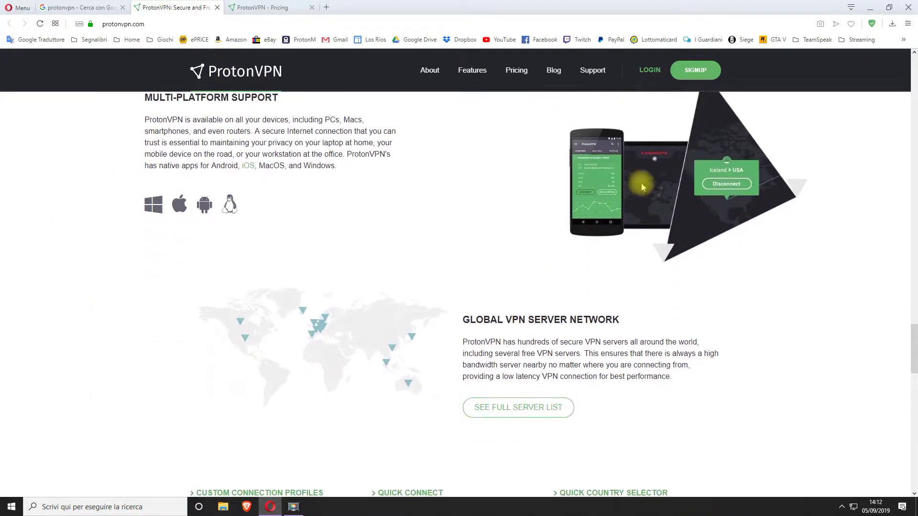
scroll(641, 187, down, 3)
scroll(617, 185, down, 4)
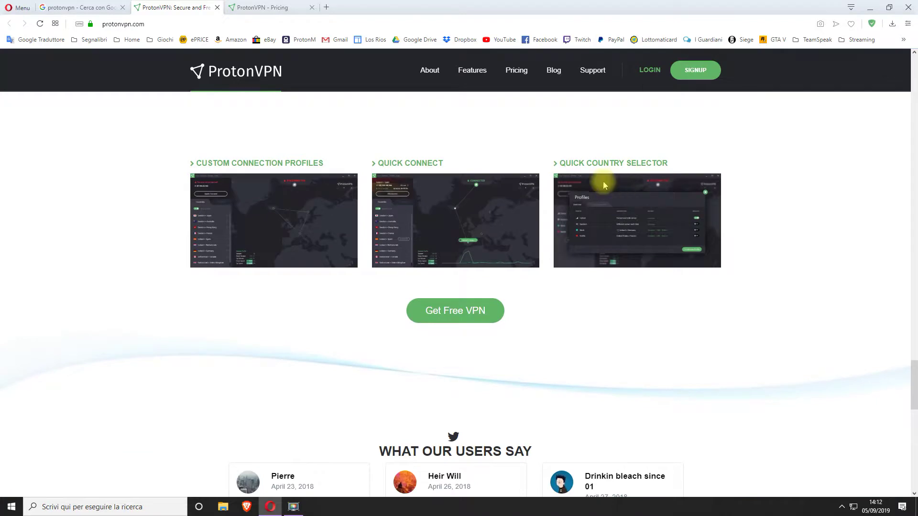
click(261, 7)
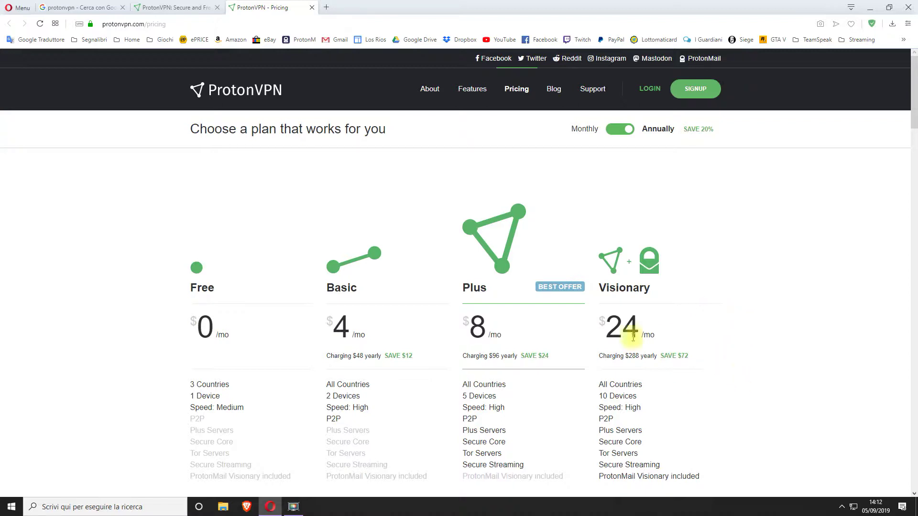
scroll(559, 307, down, 2)
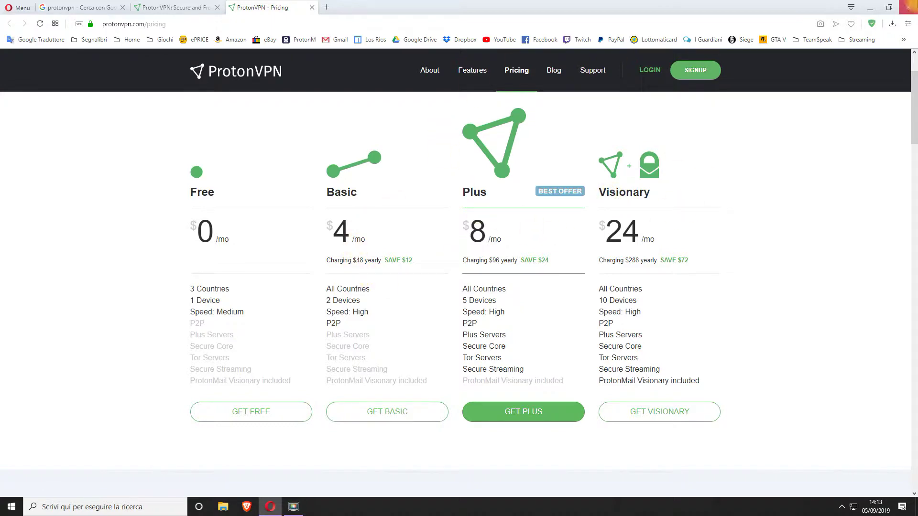
Step: Close the browser and launch the ProtonVPN desktop application
click(908, 6)
click(516, 271)
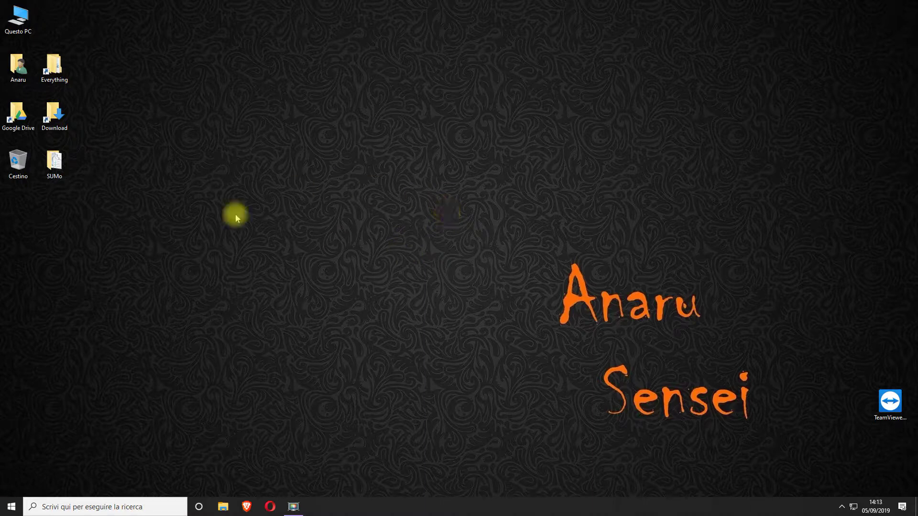
click(11, 507)
scroll(211, 297, down, 3)
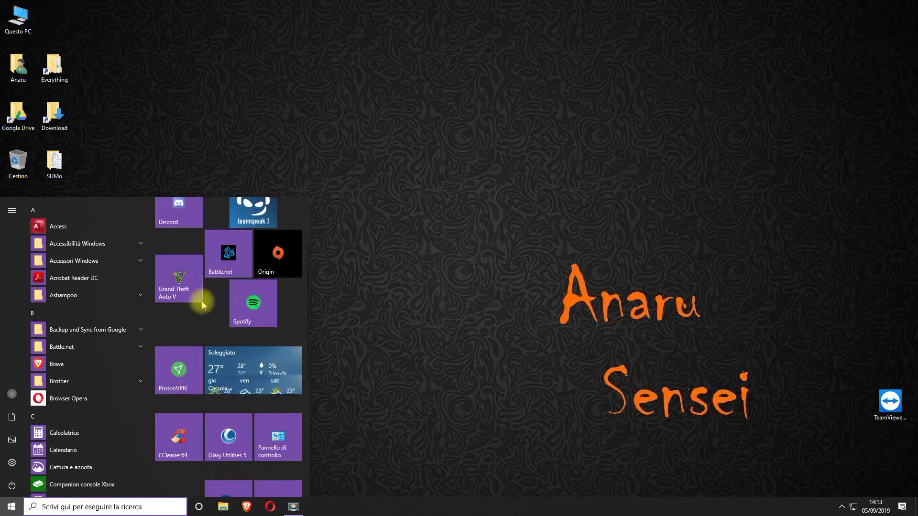
click(180, 383)
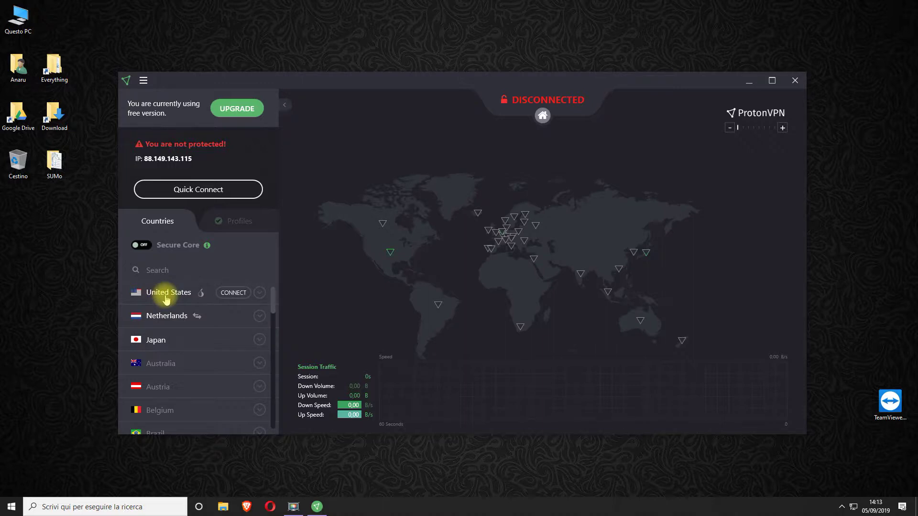
Step: Examine the country list, checking which countries are available in the free version and which support Tor or P2P
mouse_move(201, 299)
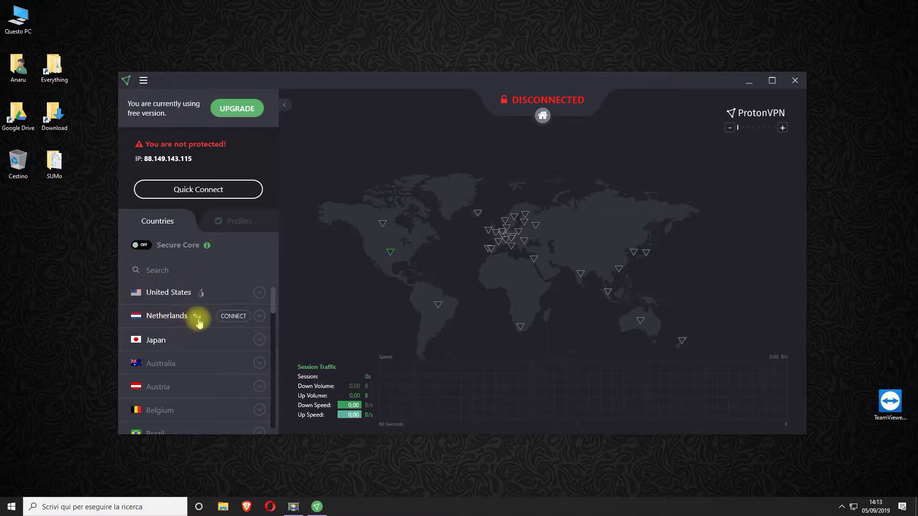
mouse_move(199, 321)
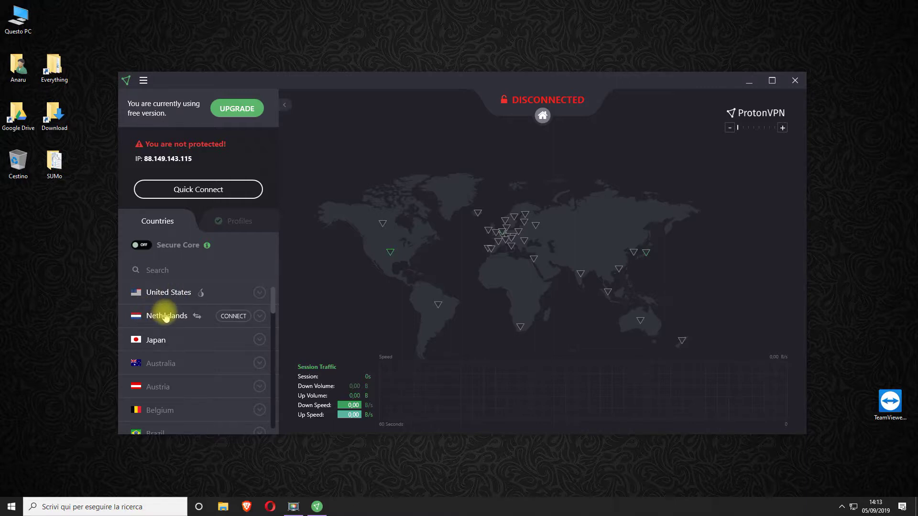
scroll(165, 316, down, 2)
scroll(165, 313, down, 5)
scroll(159, 402, down, 10)
scroll(159, 362, down, 3)
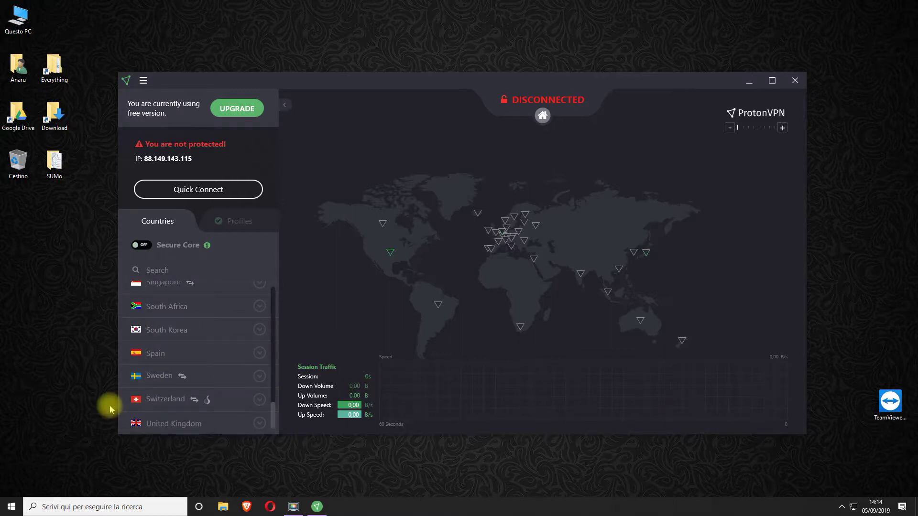
scroll(170, 384, up, 5)
scroll(189, 369, down, 3)
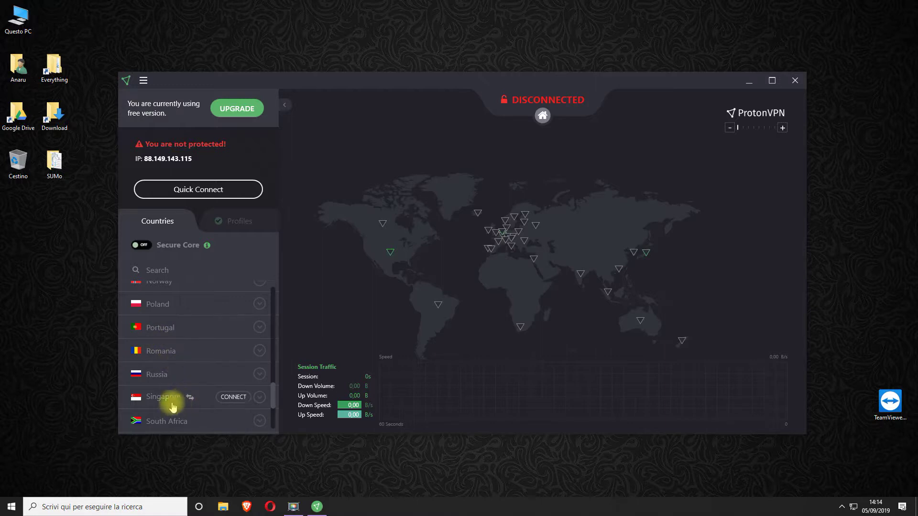
scroll(179, 331, up, 15)
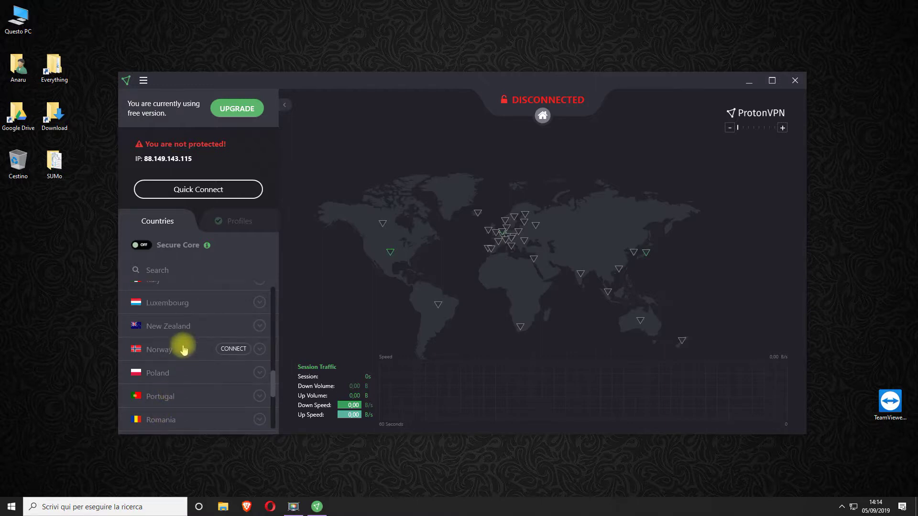
scroll(179, 354, up, 8)
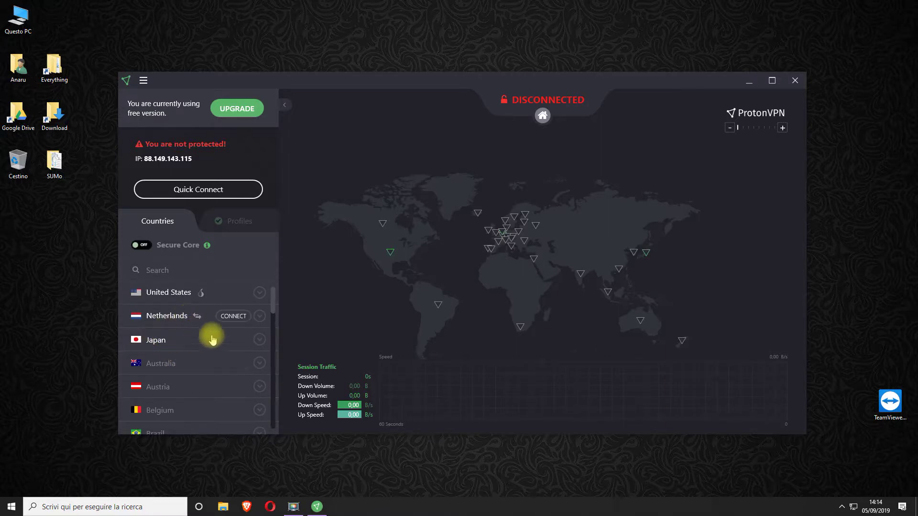
scroll(191, 359, down, 3)
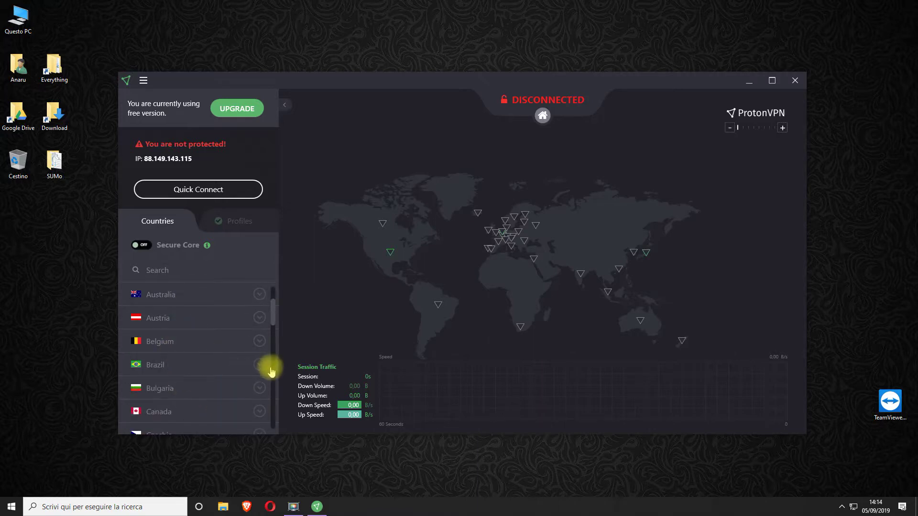
Step: Connect the VPN to the Netherlands and dismiss the connection confirmation
scroll(229, 359, up, 3)
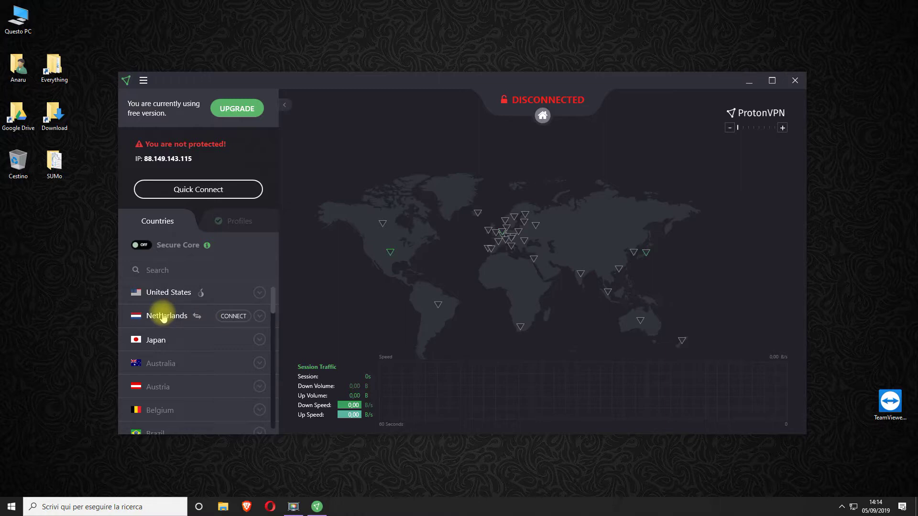
click(231, 317)
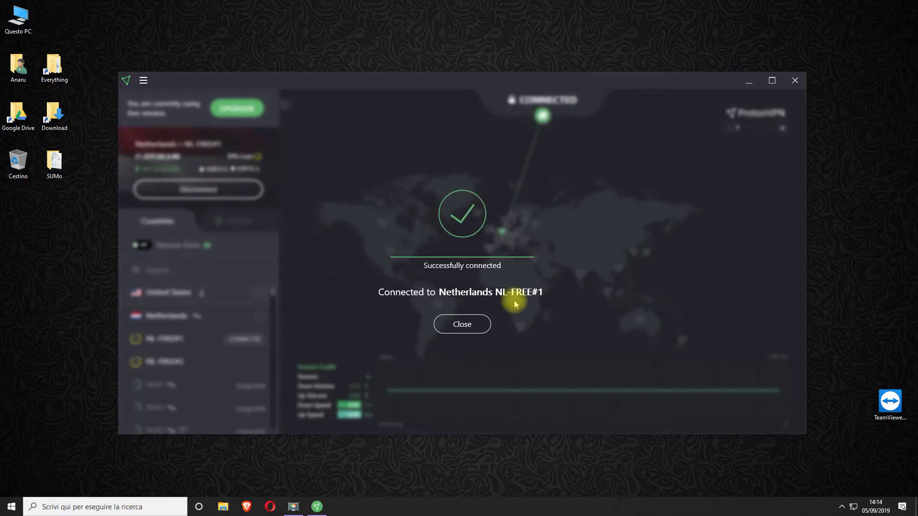
click(462, 326)
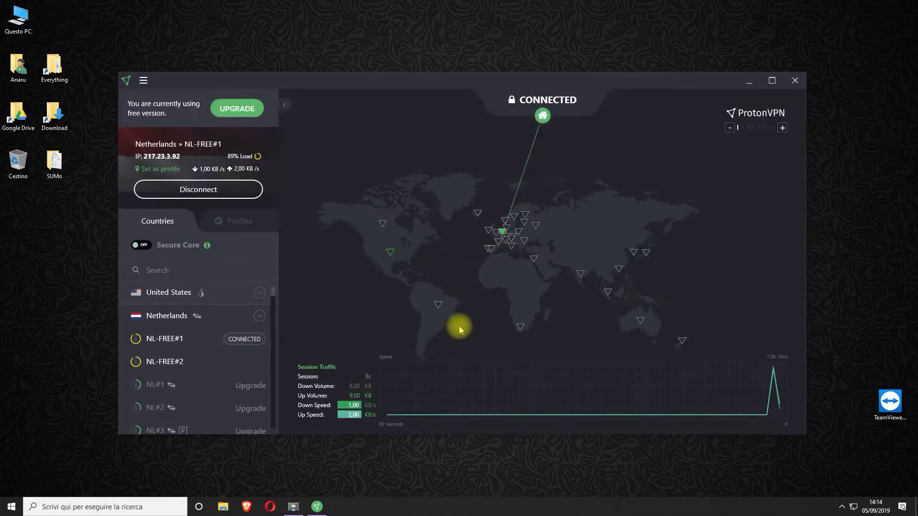
Step: Examine the Netherlands server list, checking the free and upgrade-only servers, their load indicators and the premium marks
scroll(163, 368, down, 2)
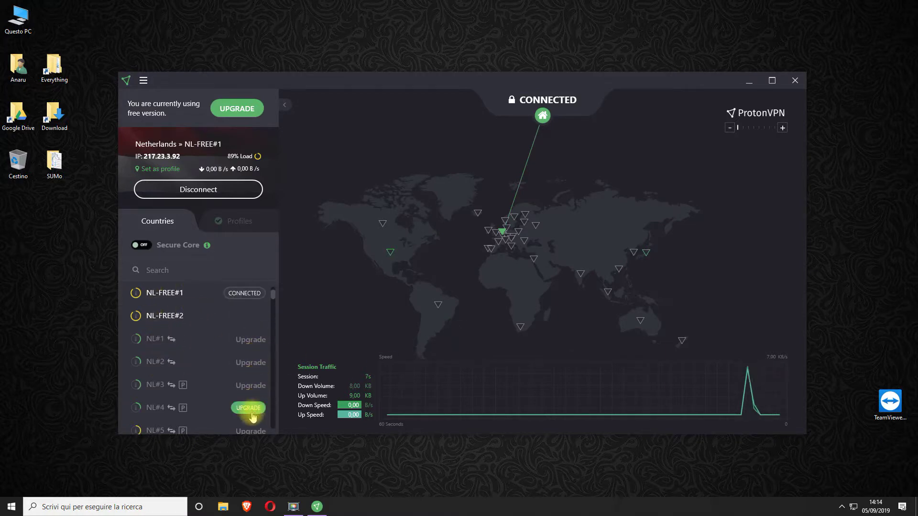
scroll(220, 350, up, 1)
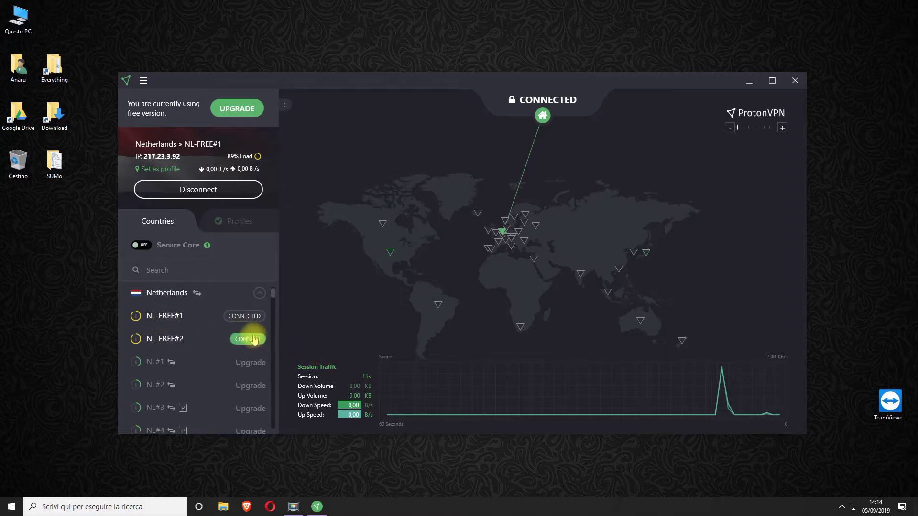
scroll(189, 351, down, 3)
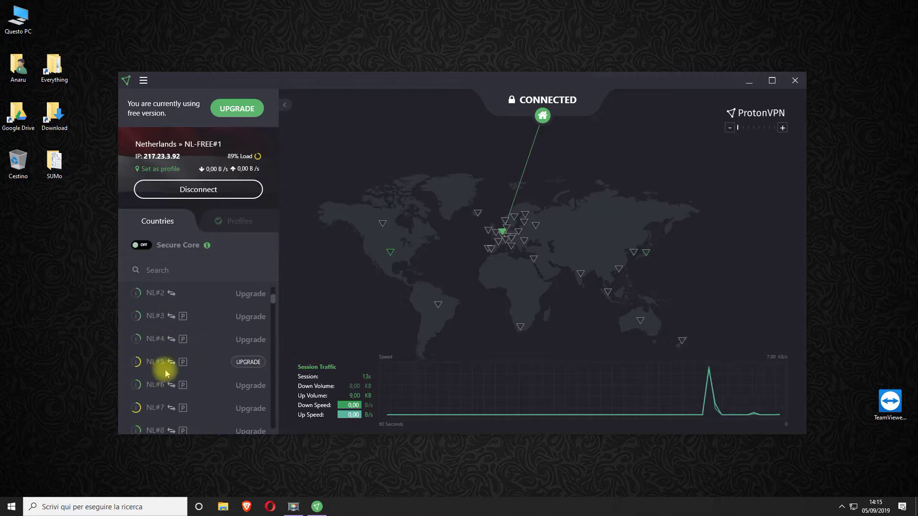
scroll(148, 354, down, 6)
mouse_move(143, 344)
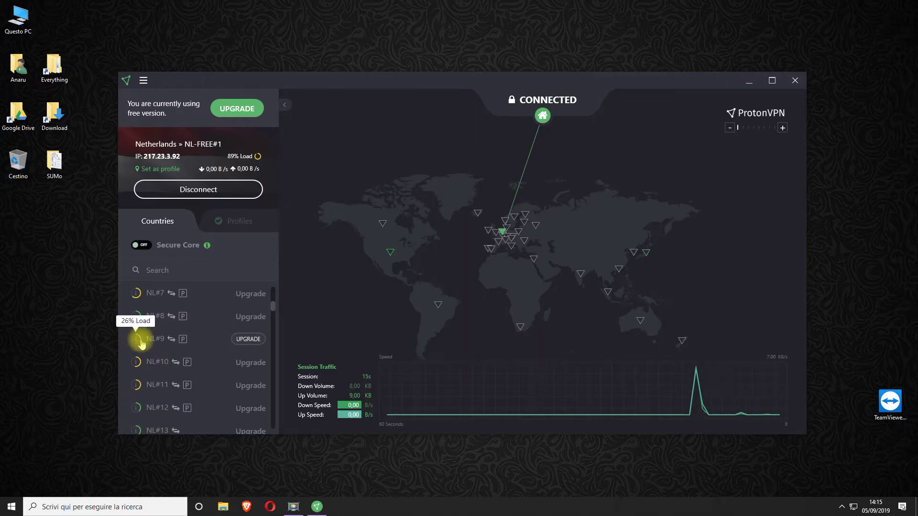
scroll(148, 354, down, 6)
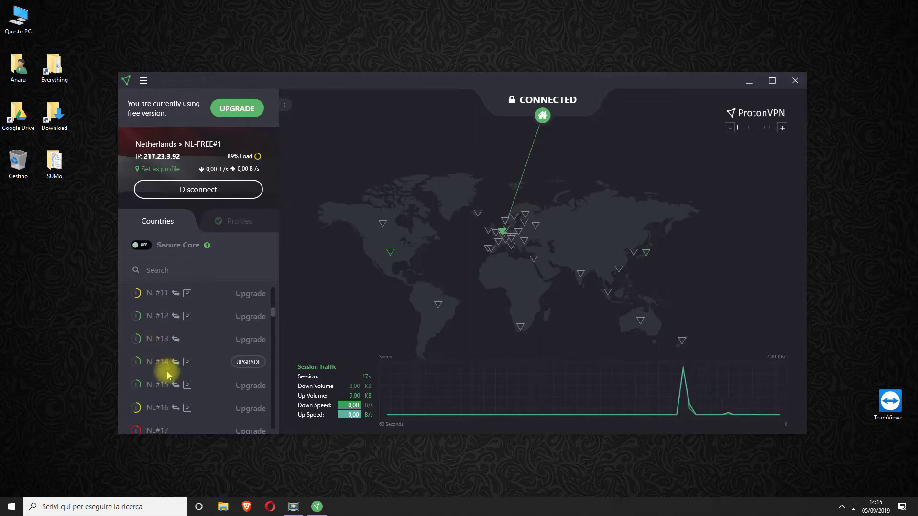
scroll(163, 368, down, 2)
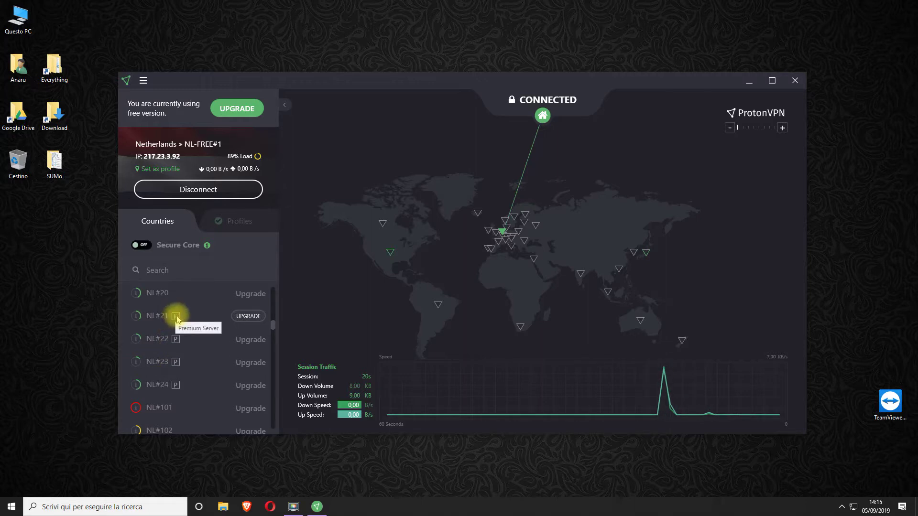
Step: Disconnect the VPN from the Netherlands server and close the ProtonVPN window
scroll(188, 382, up, 6)
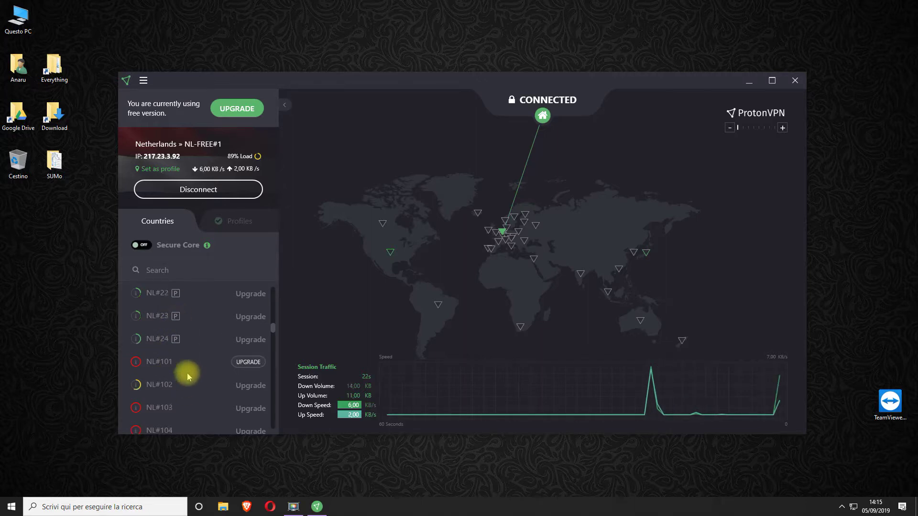
scroll(188, 375, up, 17)
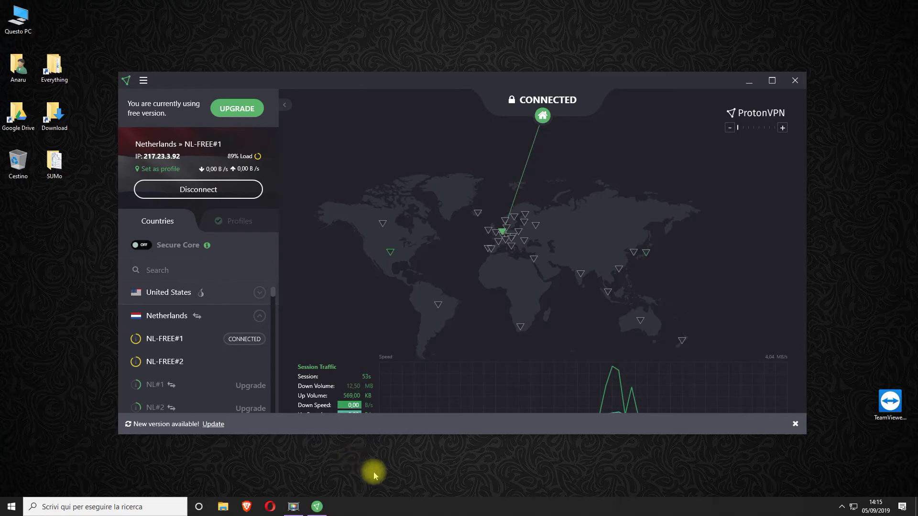
click(190, 191)
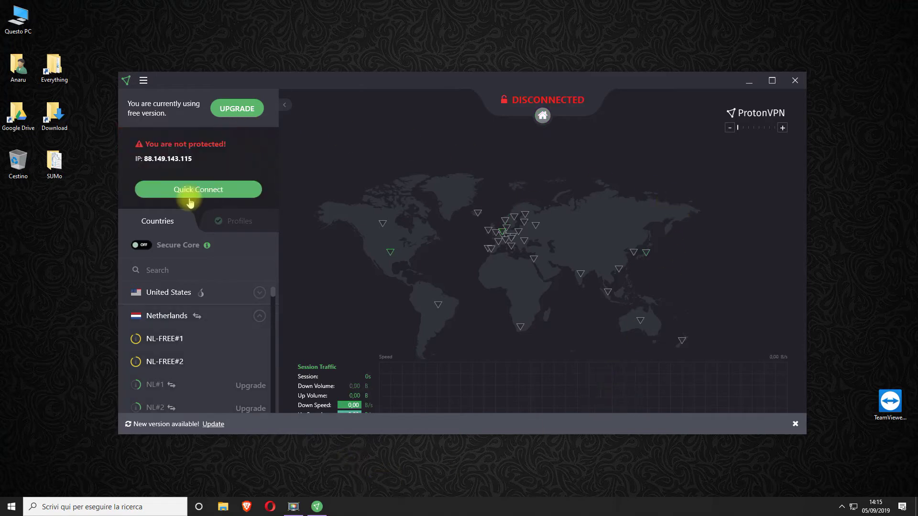
click(795, 81)
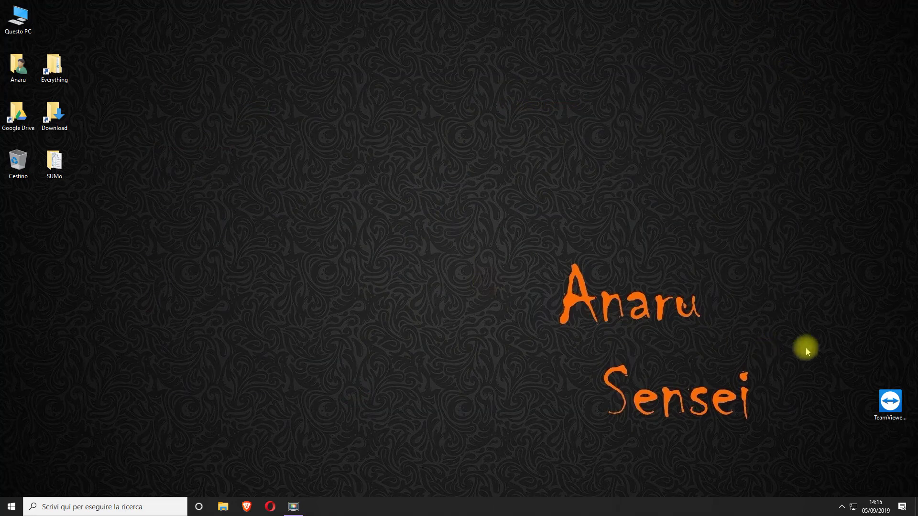
Step: Quit ProtonVPN completely from the system tray so that it does not keep running in the background
click(842, 512)
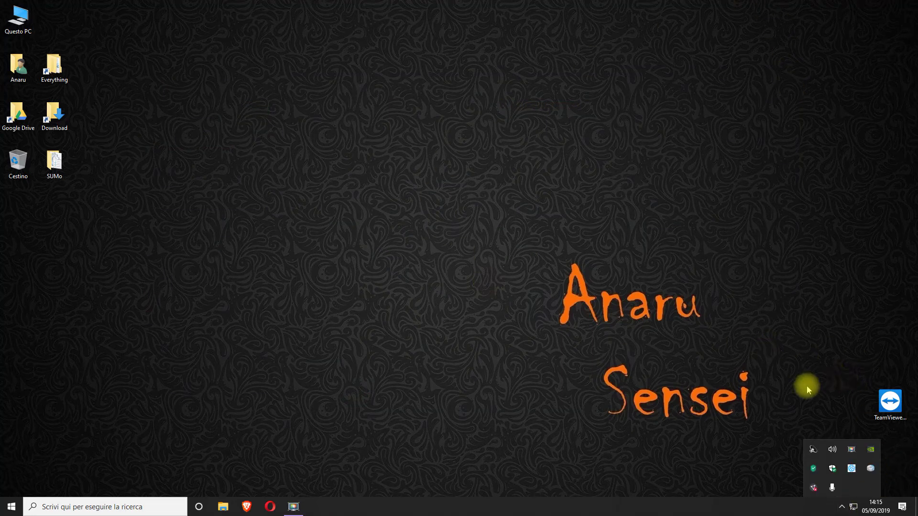
right_click(818, 489)
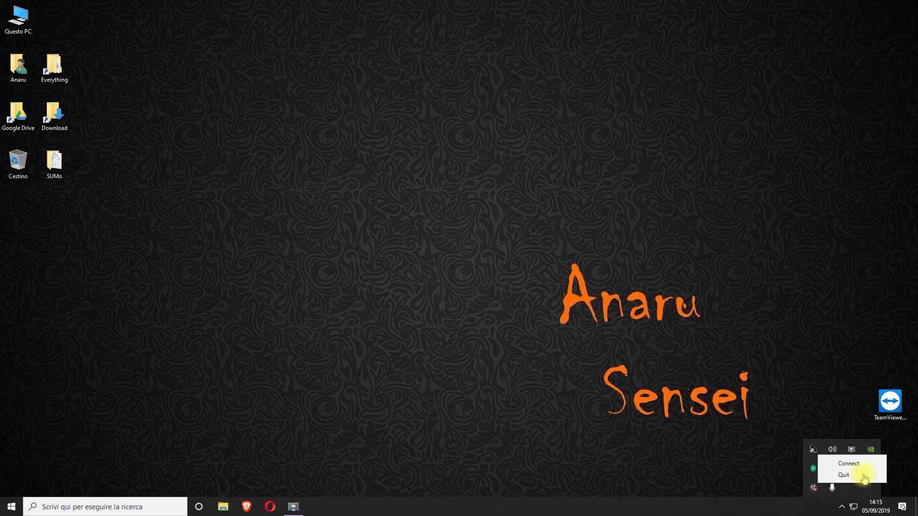
click(844, 474)
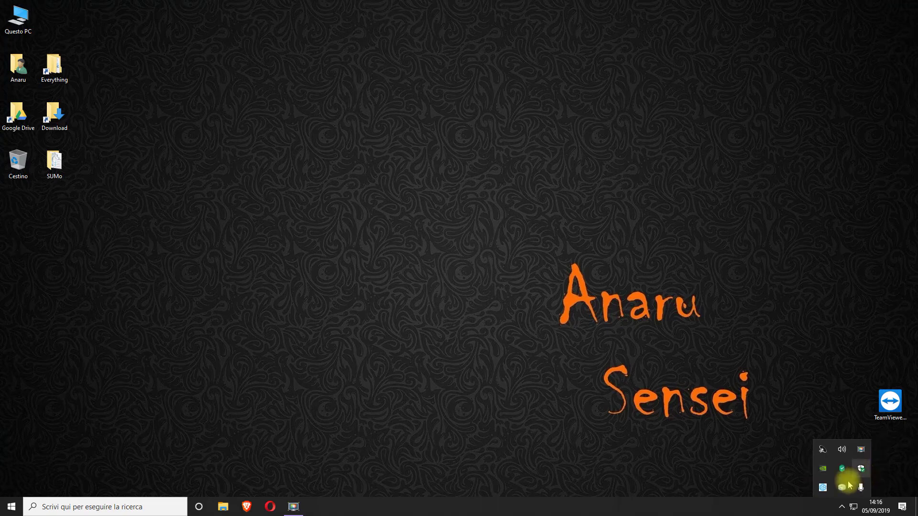
click(616, 442)
drag(813, 467, 834, 446)
drag(802, 211, 529, 455)
drag(509, 487, 766, 212)
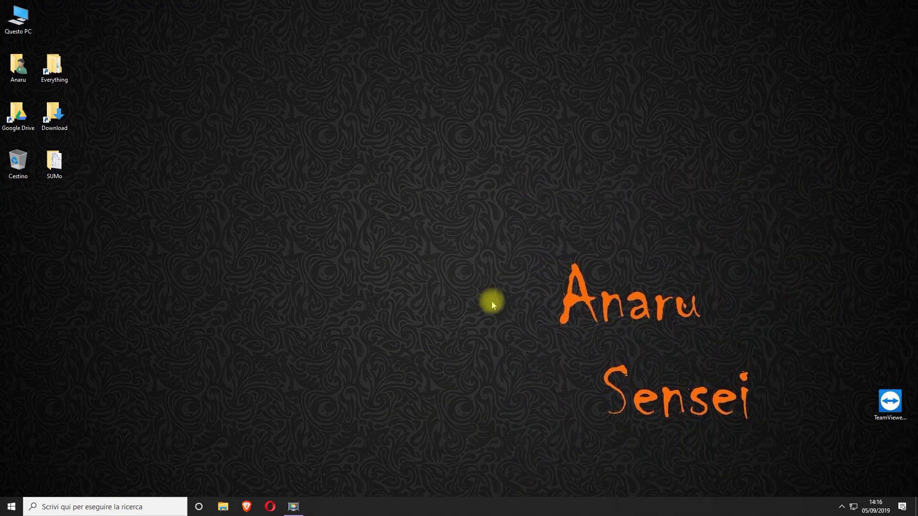